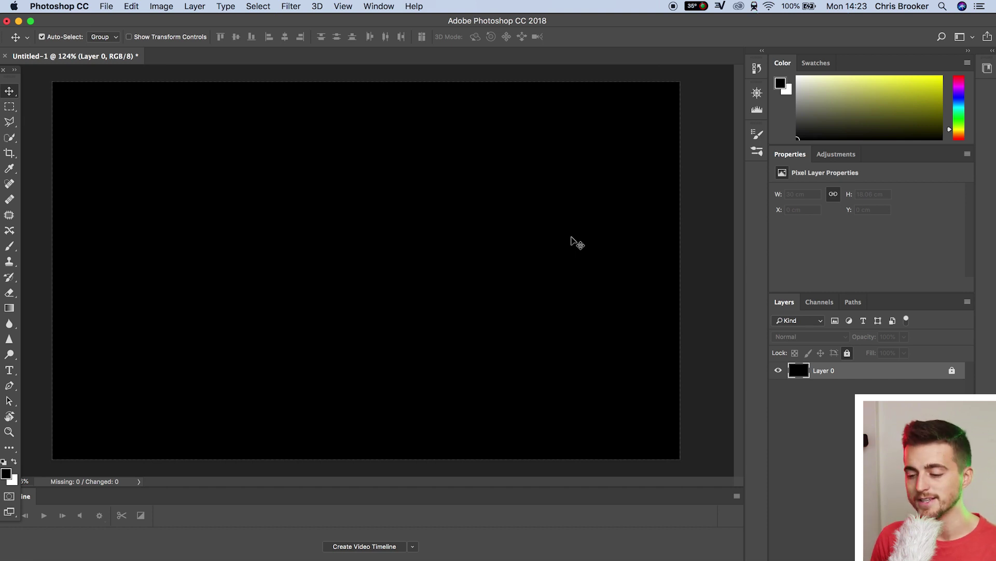
Type 'BROOKER' as a new text layer on the canvas.
click(10, 370)
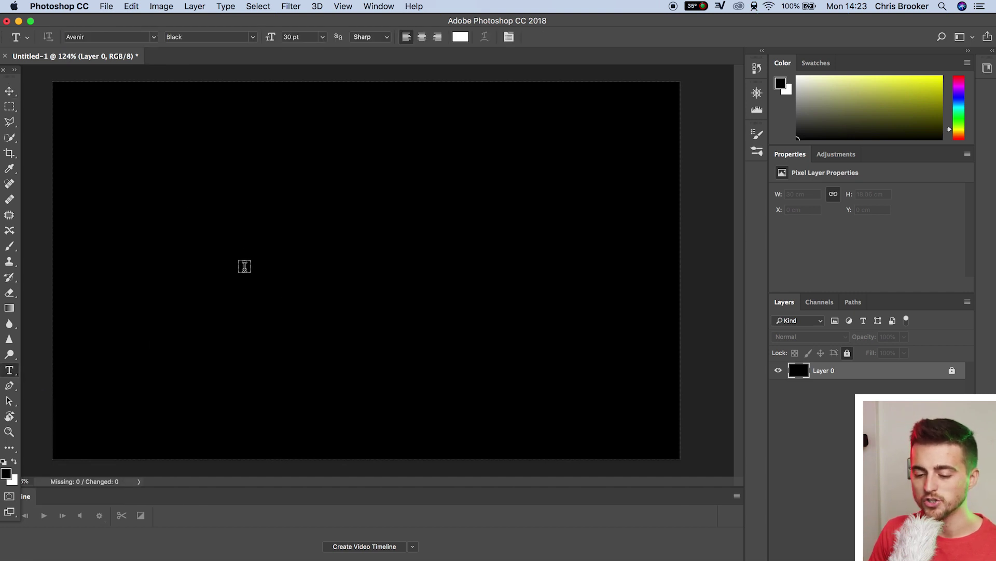
click(242, 266)
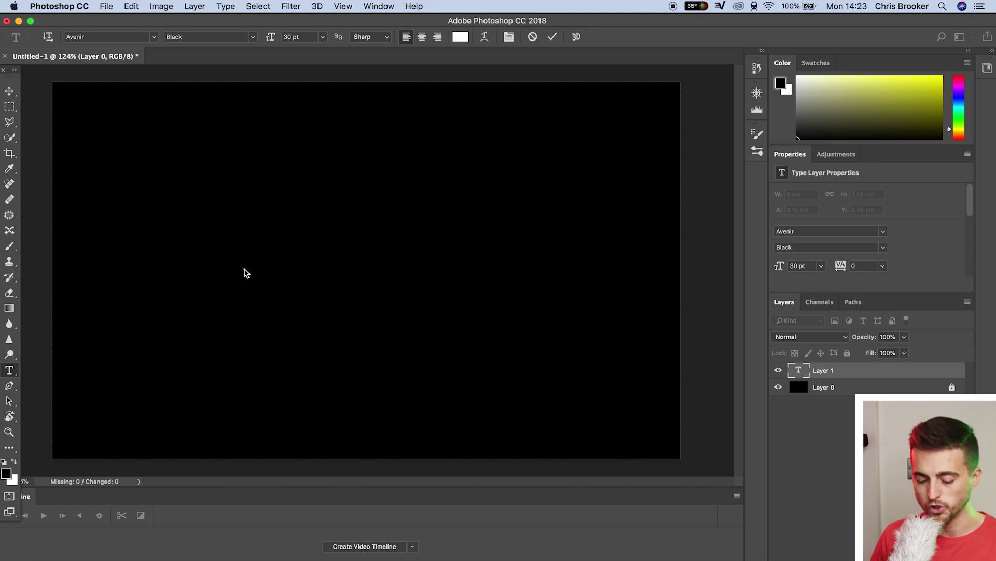
text(BROOKER)
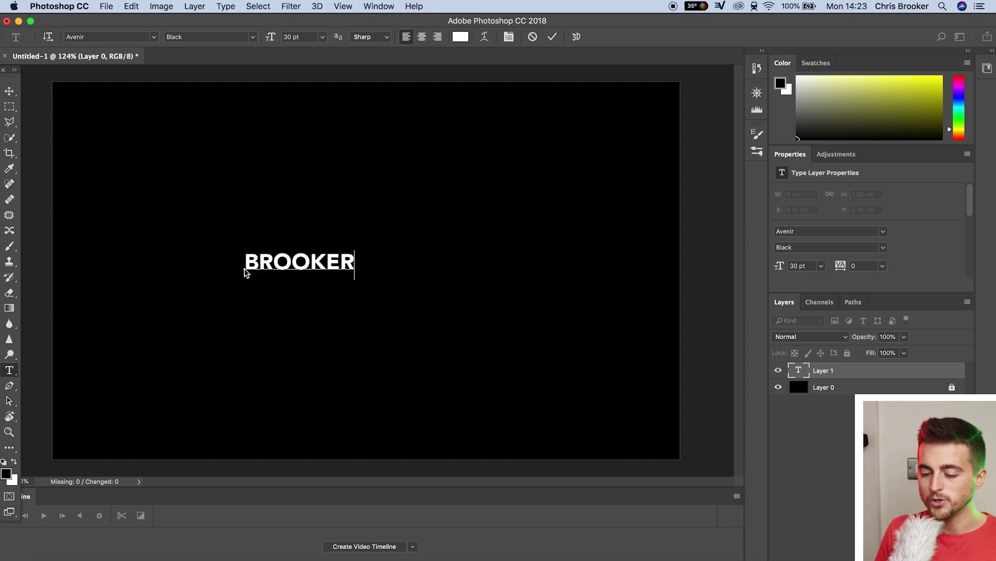
Set BROOKER to 100 pt Avenir Heavy, commit it, and move it toward the canvas middle.
key(super+a)
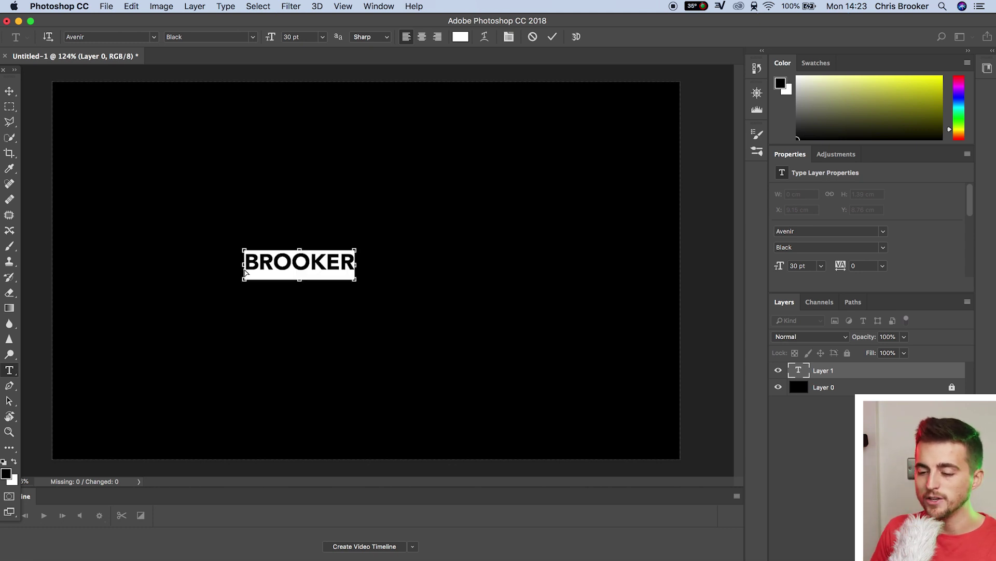
click(301, 36)
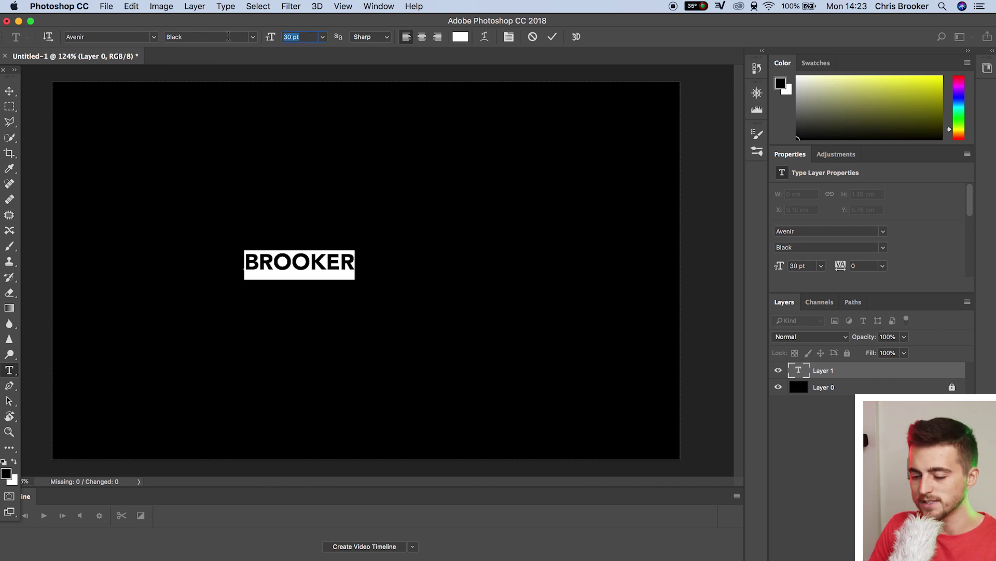
text(100)
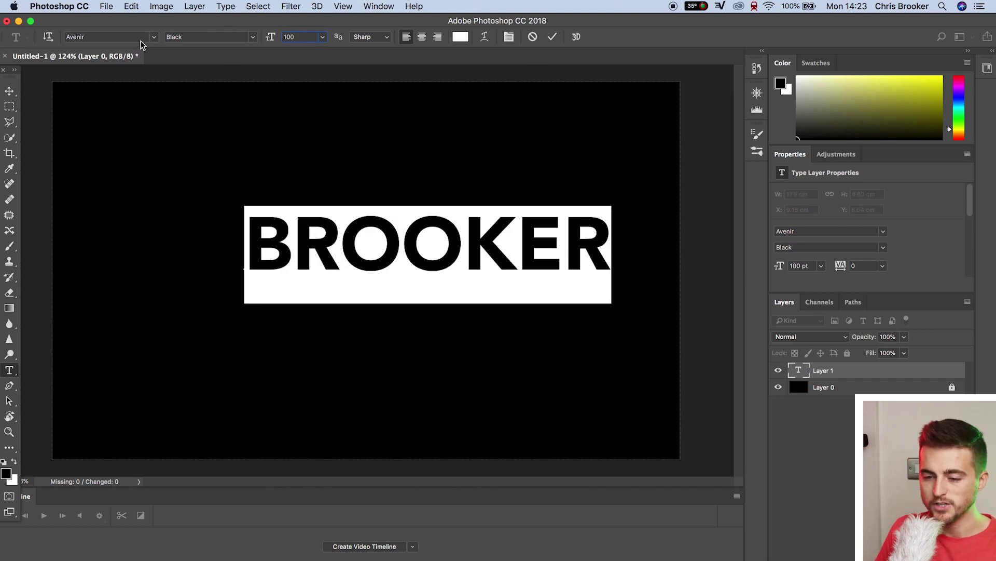
click(154, 37)
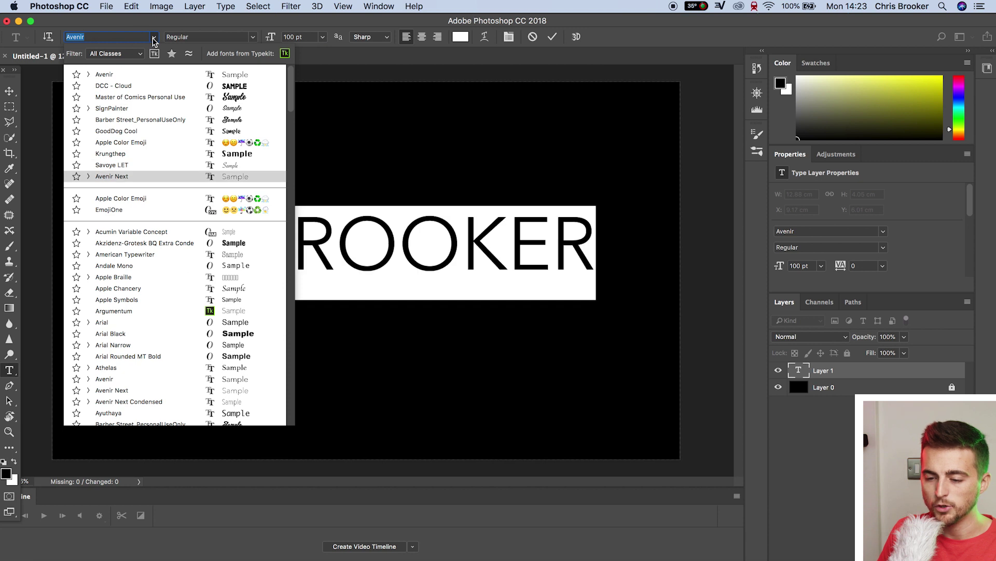
click(154, 37)
click(252, 37)
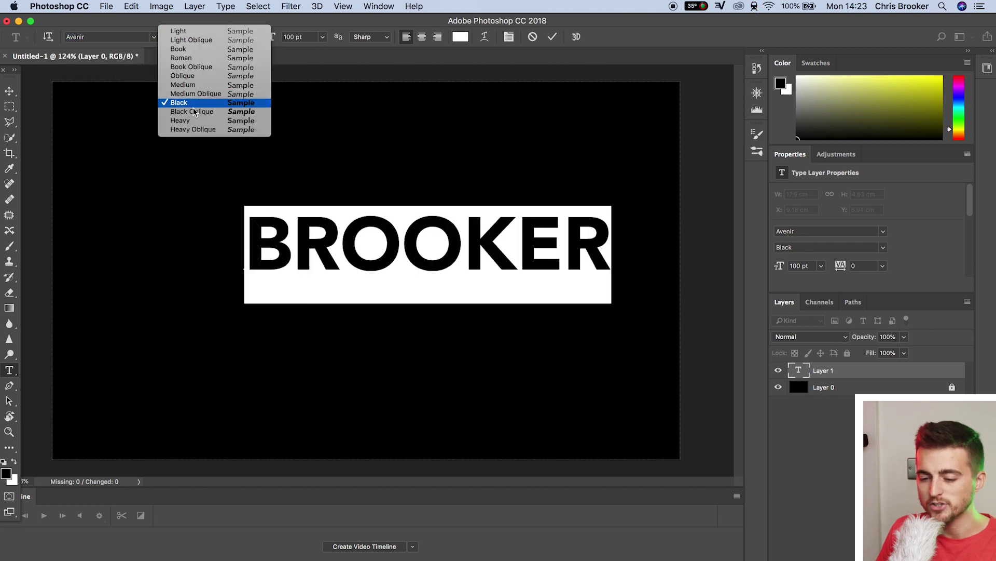
click(186, 119)
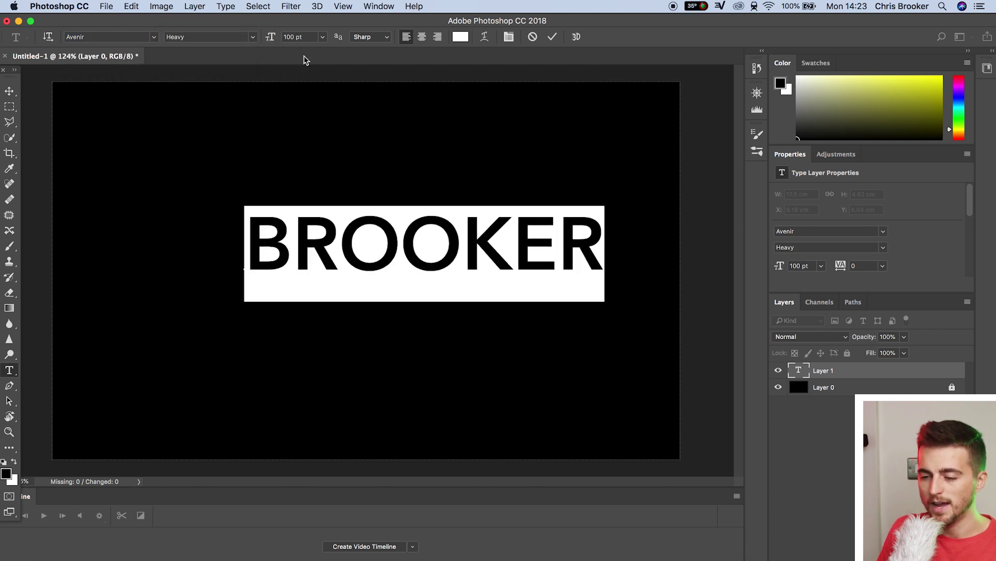
click(9, 91)
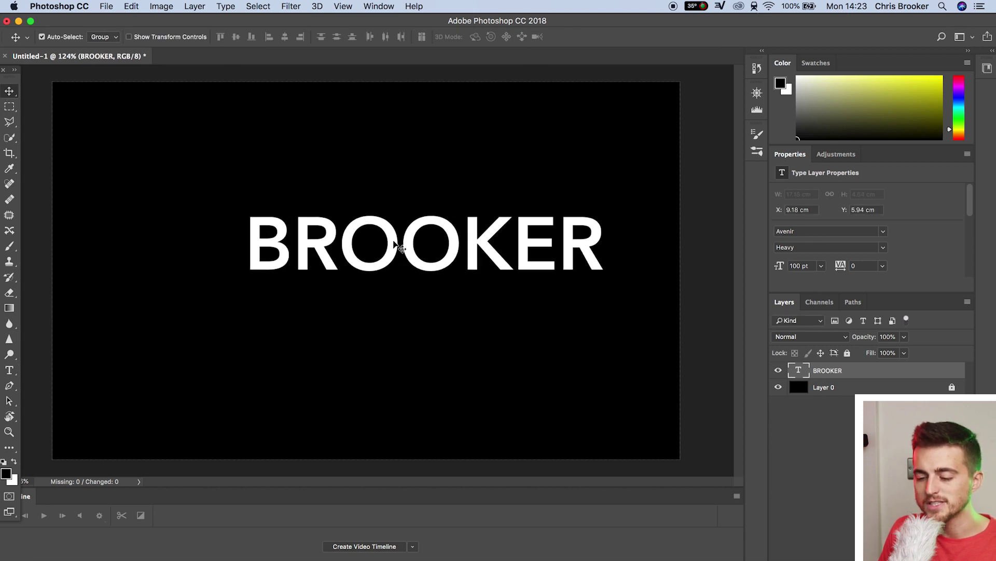
drag(401, 248, 334, 269)
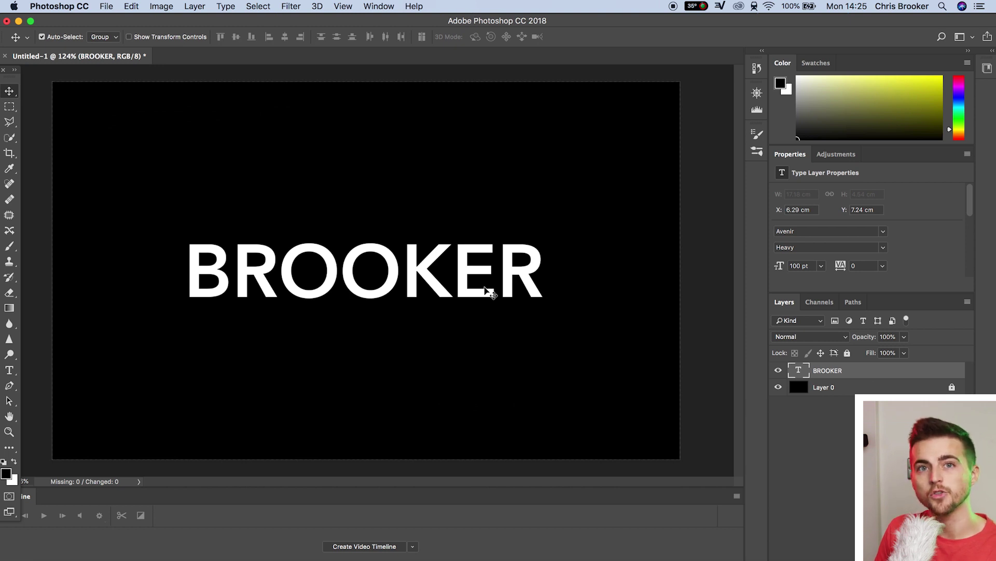
Open Blending Options for the BROOKER layer in the Layer Style dialog.
right_click(827, 372)
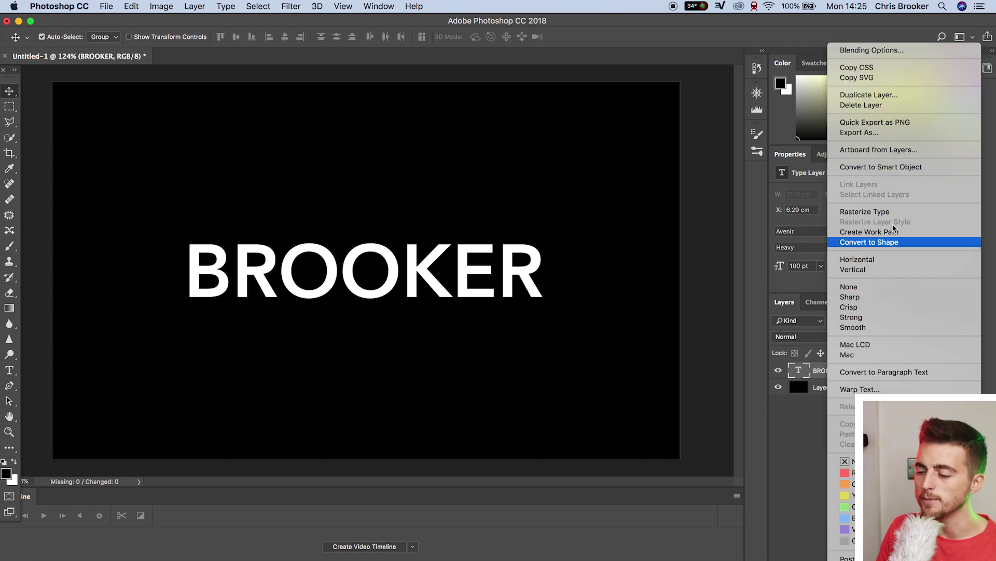
click(905, 52)
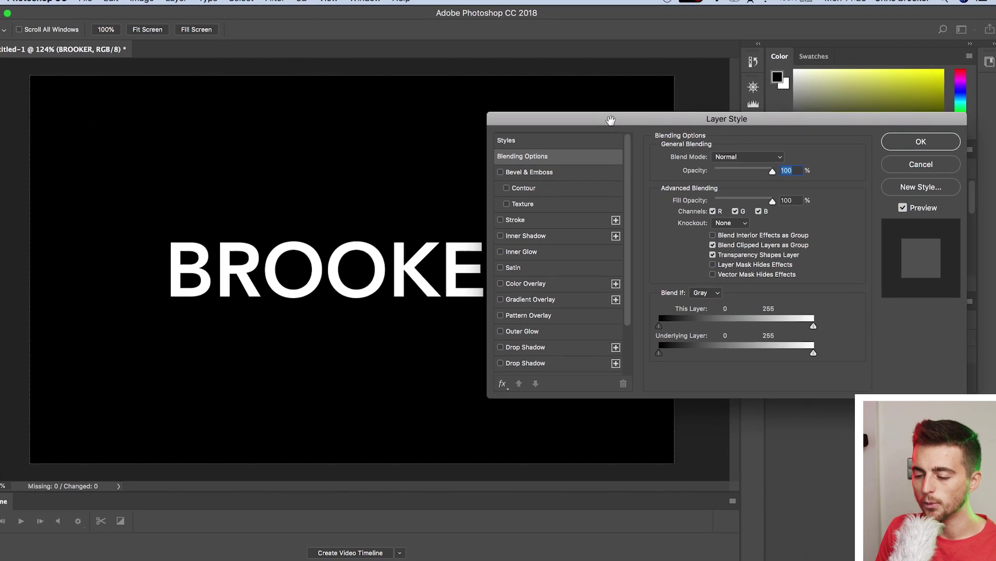
drag(611, 120, 606, 76)
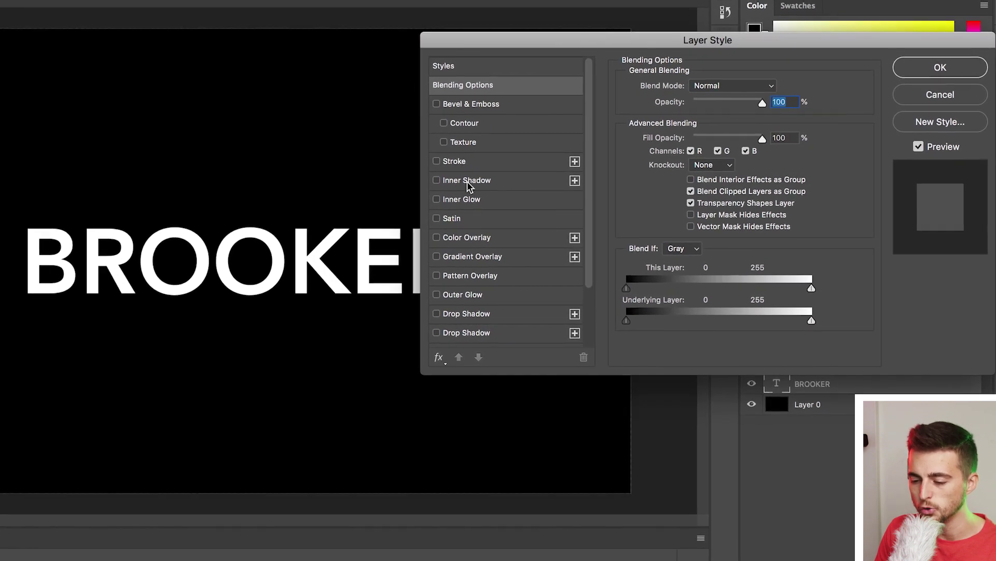
Add a Stroke effect and thin its size to 13 px.
click(437, 162)
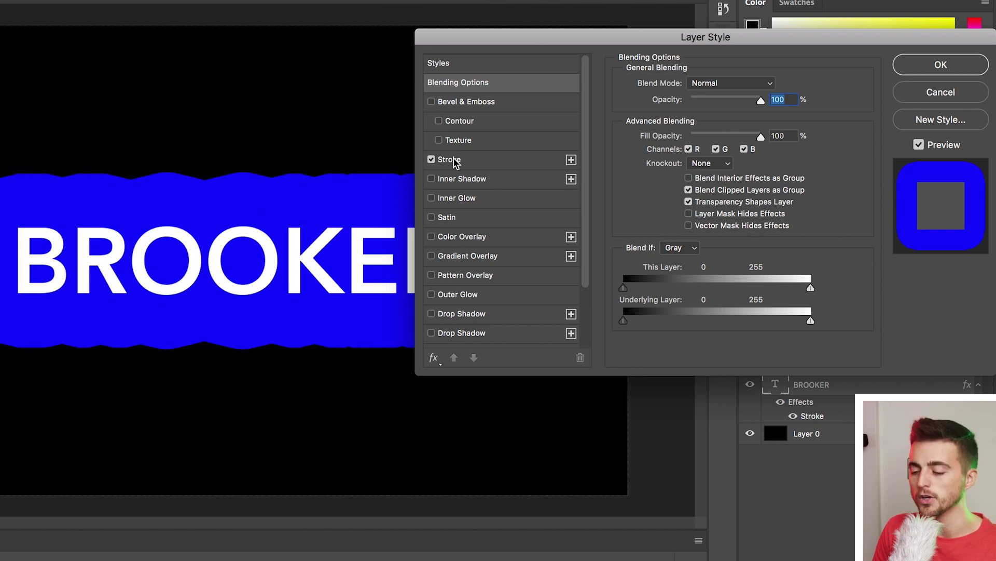
click(450, 160)
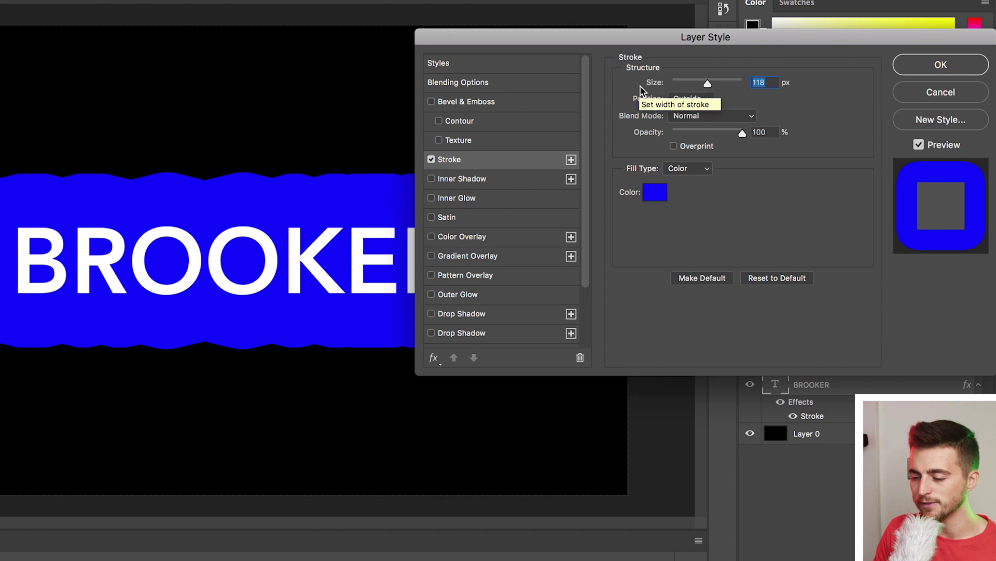
drag(707, 83, 648, 86)
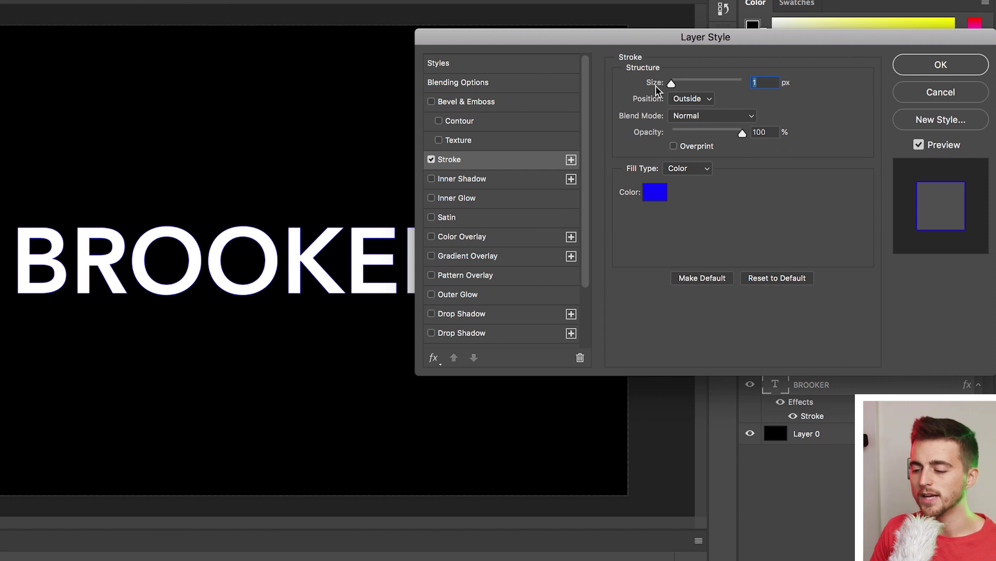
drag(655, 86, 843, 98)
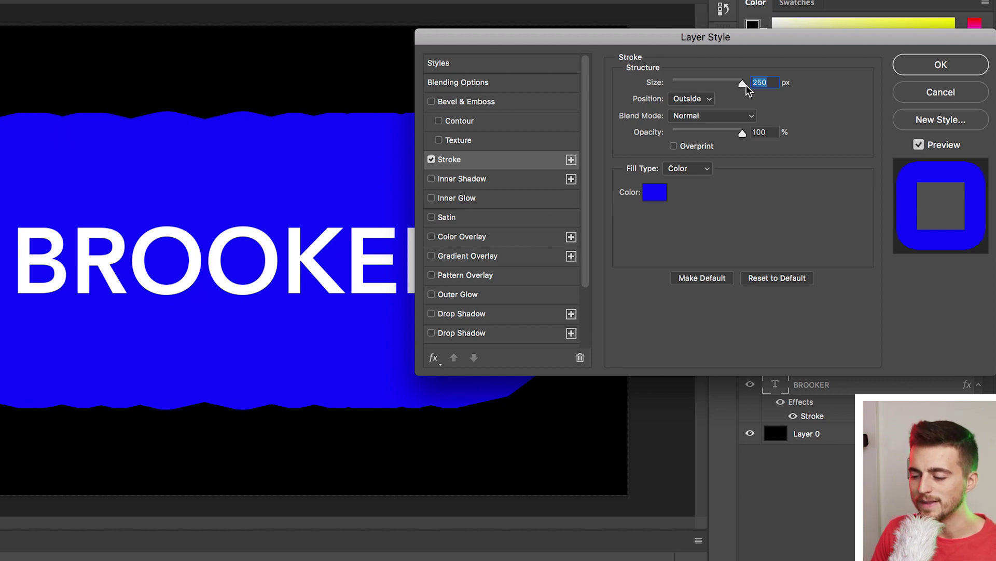
drag(745, 84, 680, 84)
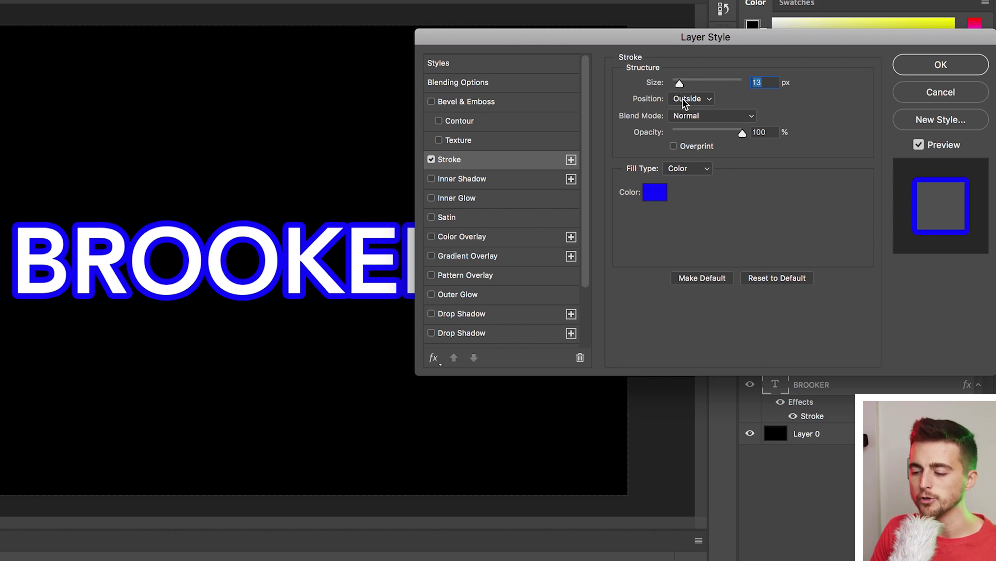
click(683, 103)
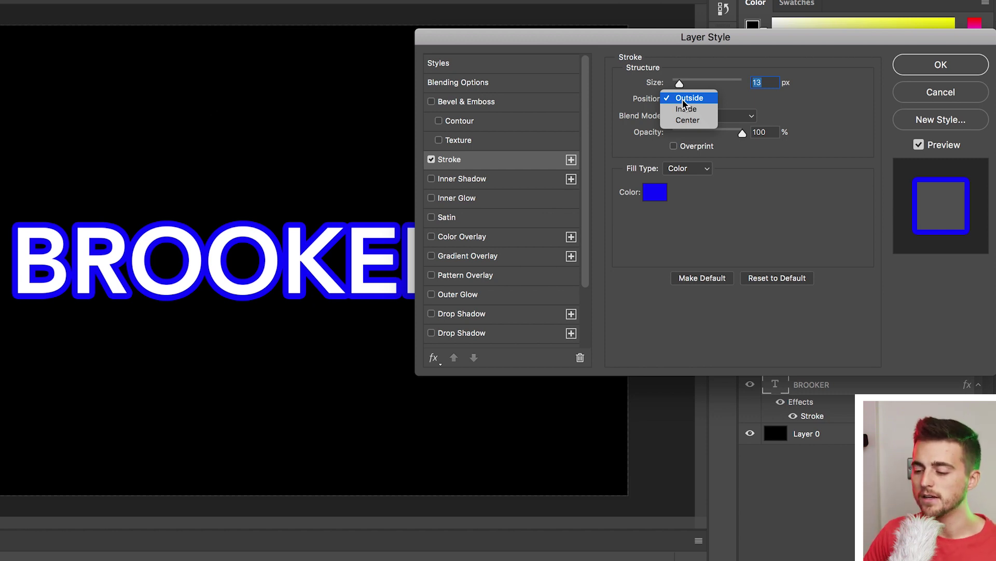
click(685, 110)
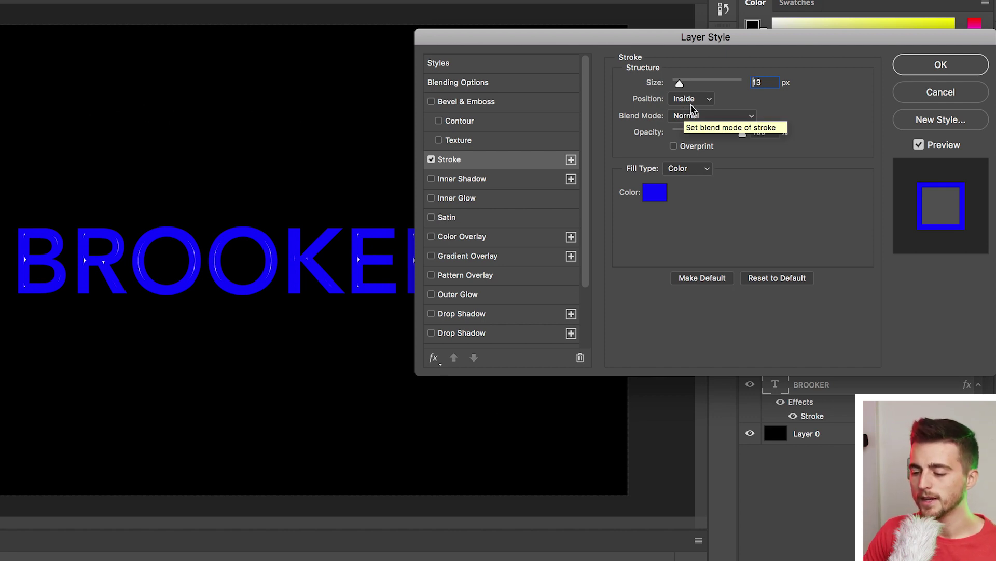
click(688, 100)
click(688, 108)
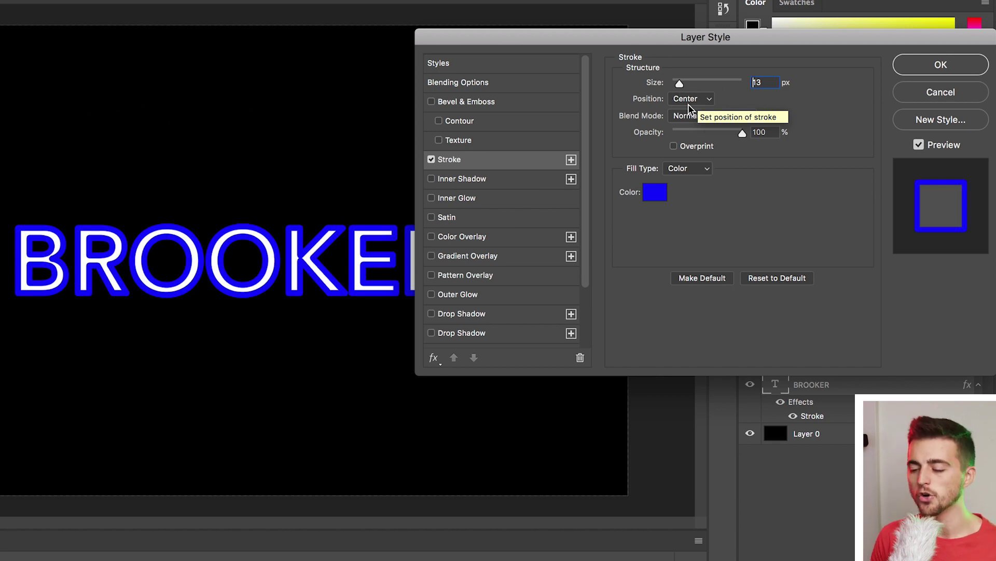
click(688, 103)
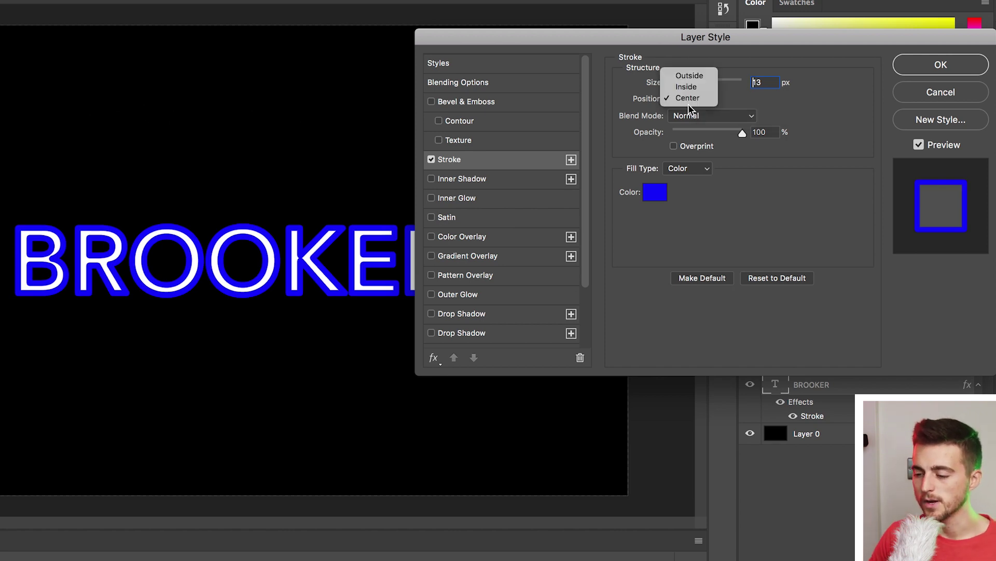
click(699, 82)
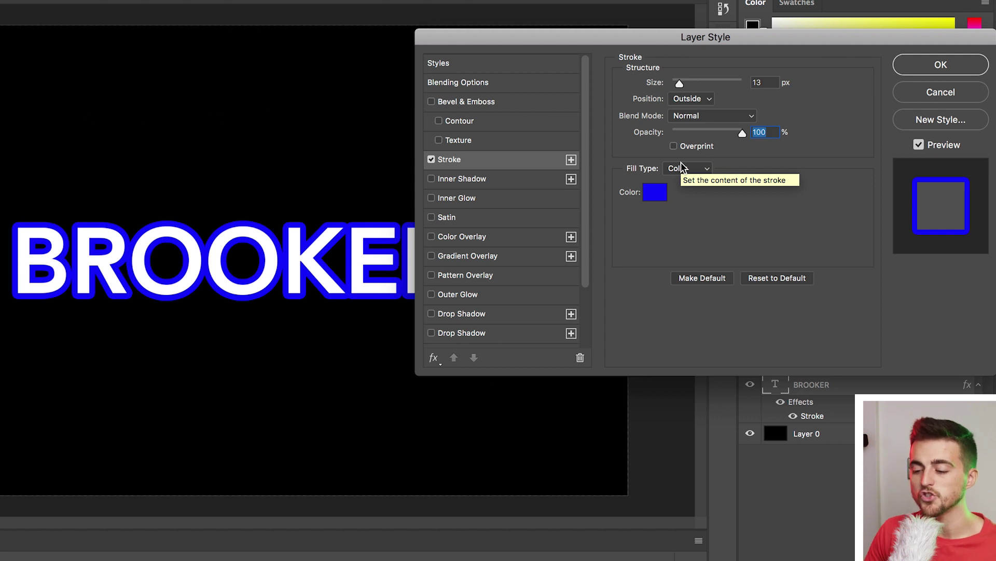
Change the stroke colour to green, then switch its Fill Type to Gradient.
click(656, 195)
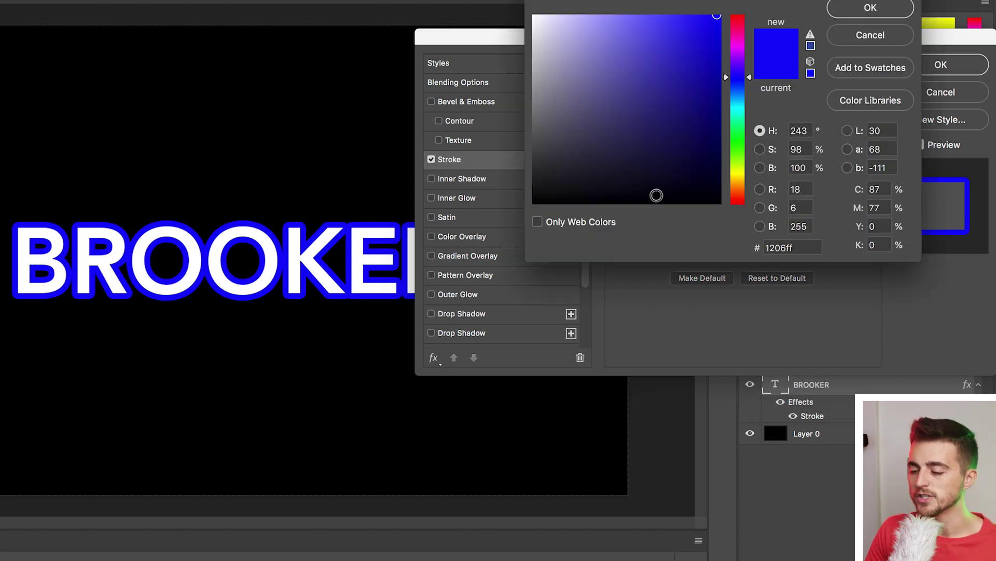
mouse_move(656, 193)
mouse_down()
mouse_move(664, 135)
mouse_move(707, 40)
mouse_move(741, 38)
mouse_move(740, 149)
mouse_up()
click(869, 9)
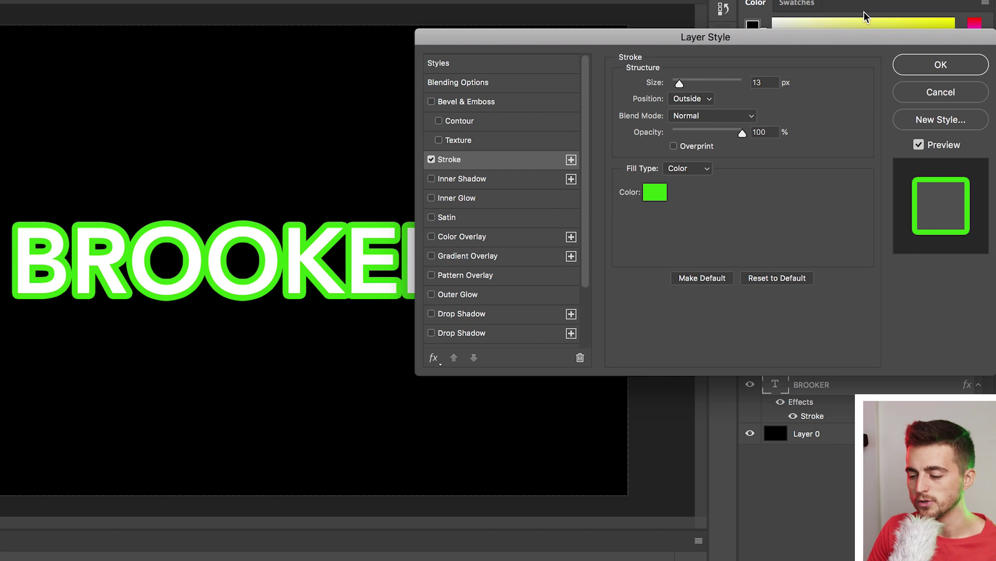
click(670, 168)
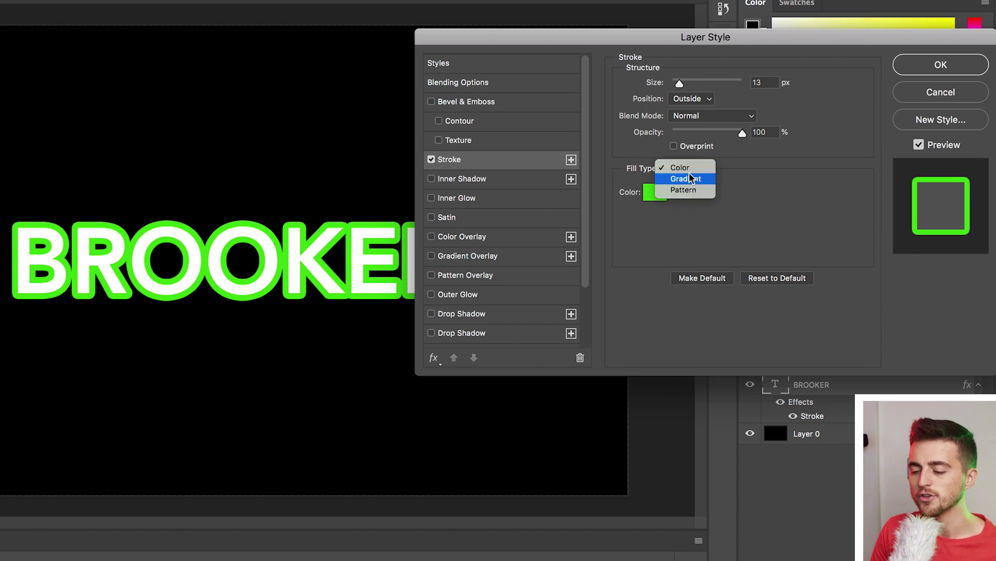
click(690, 175)
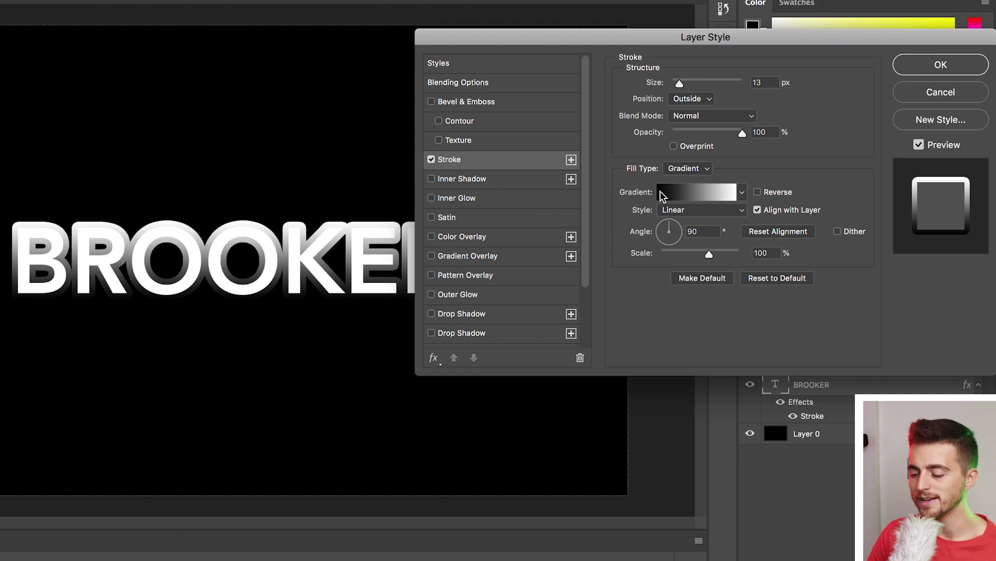
Preview several gradient presets on the stroke and settle on Red, Green.
click(688, 191)
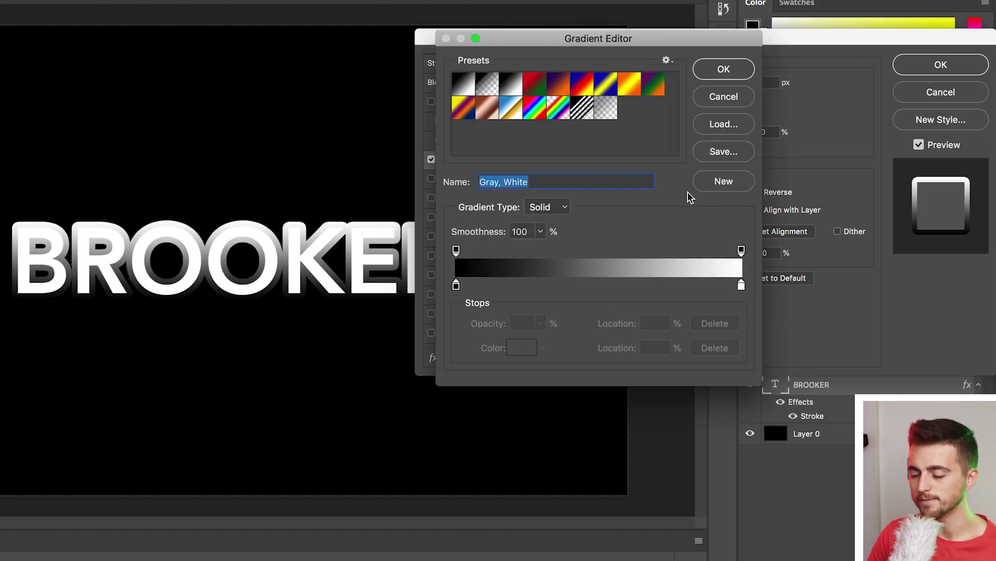
click(535, 89)
click(558, 86)
click(604, 86)
click(649, 86)
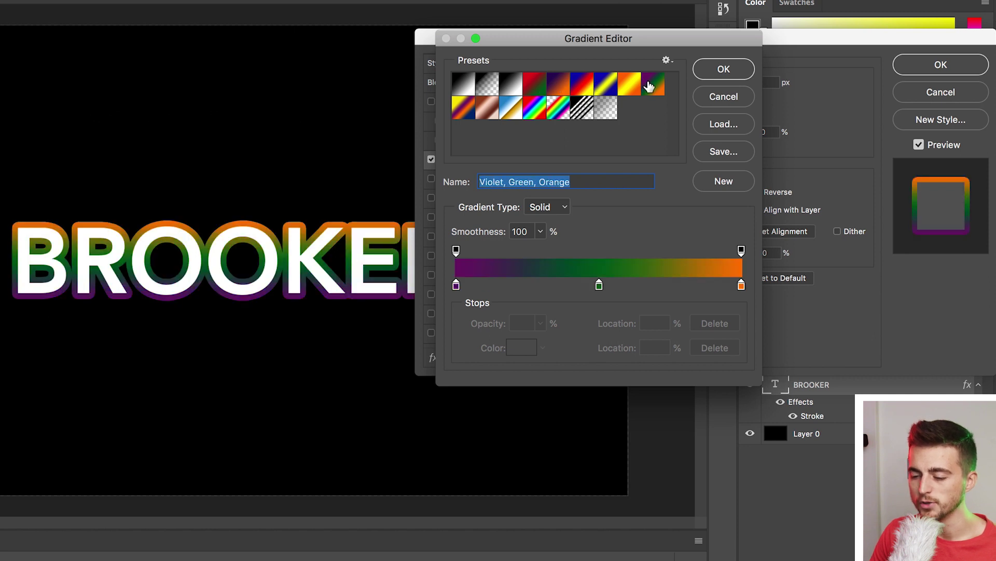
click(586, 110)
click(537, 111)
click(510, 110)
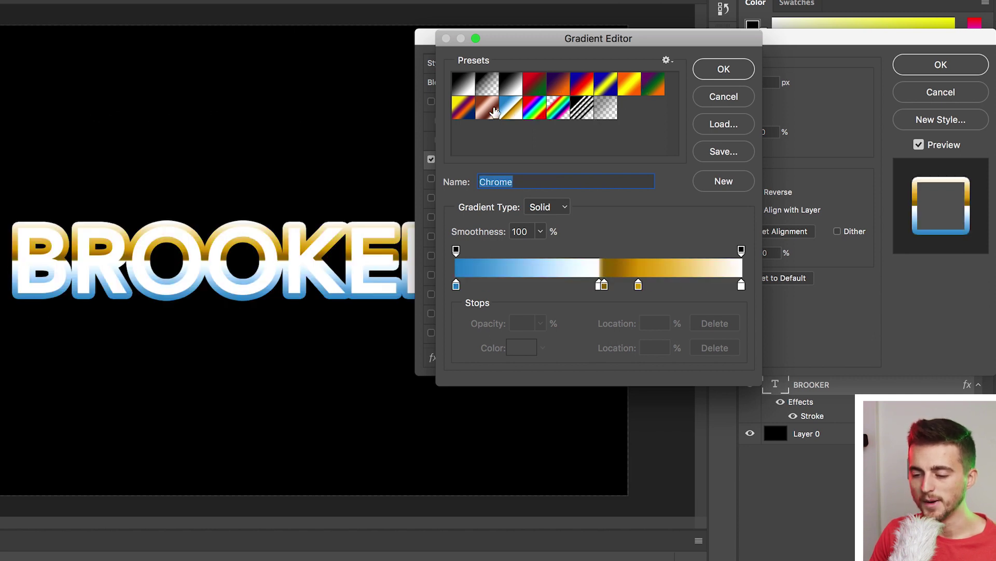
click(494, 112)
click(544, 92)
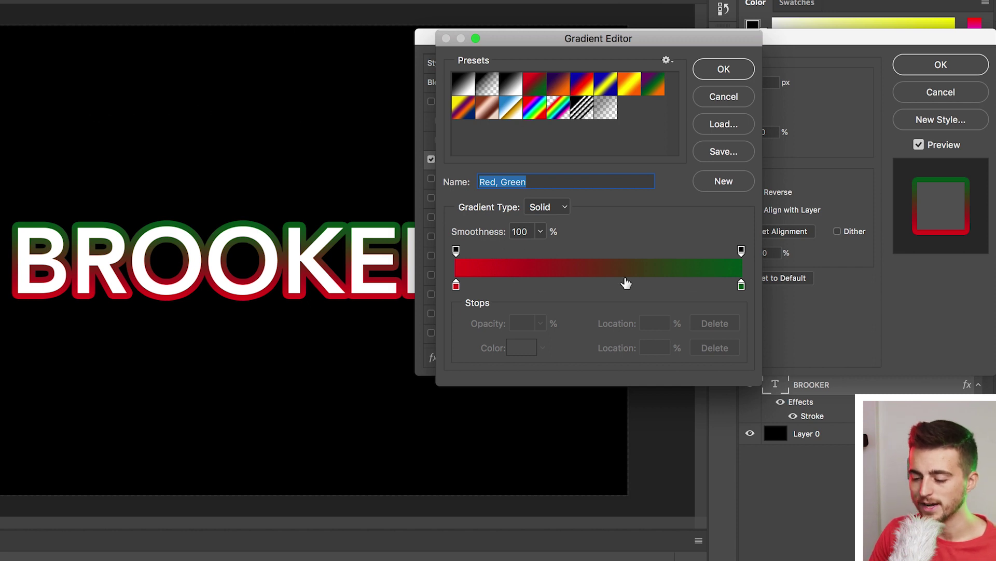
Recolour the left gradient stop to magenta (#ff00f6).
double_click(457, 286)
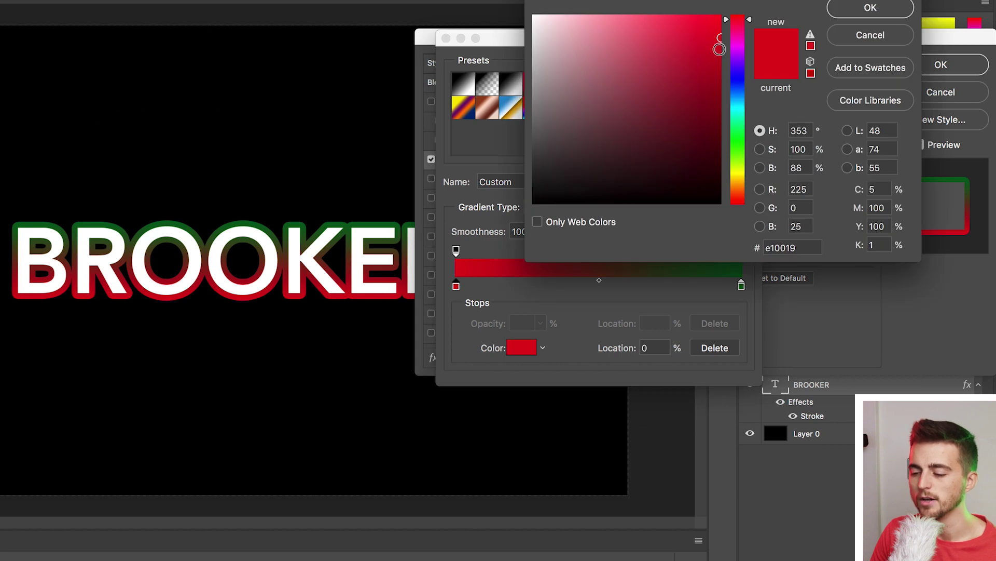
drag(737, 52, 737, 46)
drag(661, 60, 720, 17)
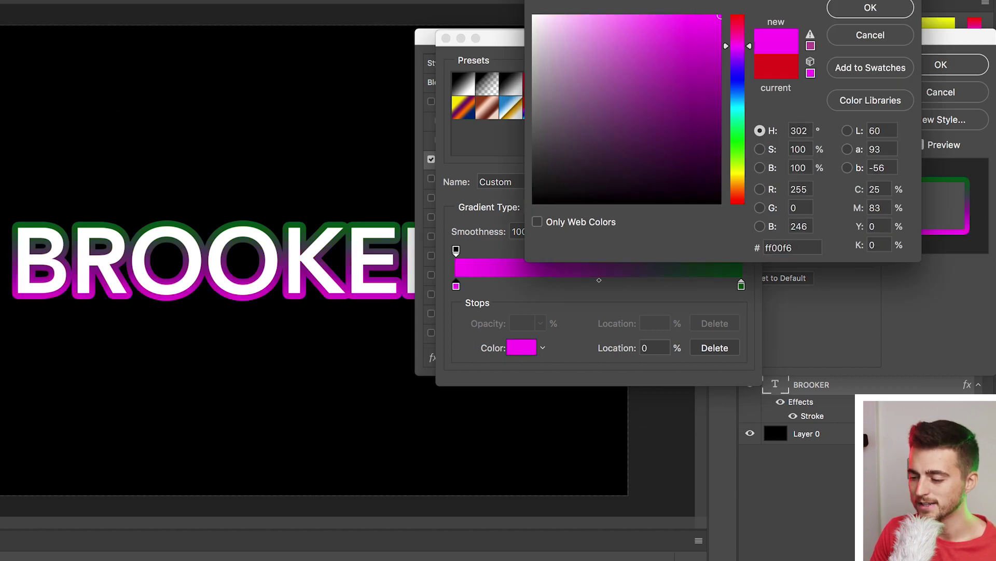
click(872, 7)
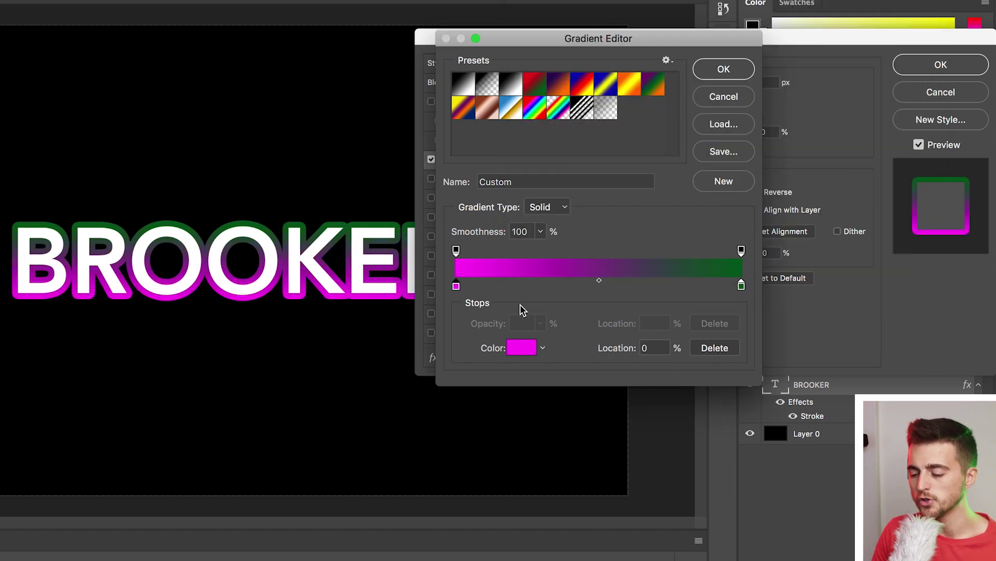
Recolour the right gradient stop to light blue (#00baff).
double_click(741, 285)
click(740, 88)
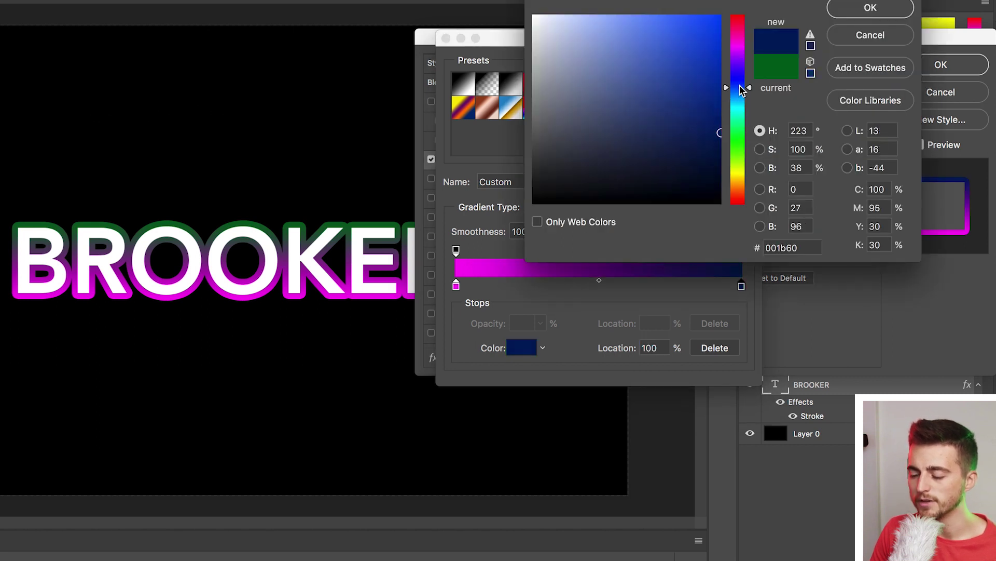
drag(741, 88, 746, 101)
drag(680, 73, 723, 15)
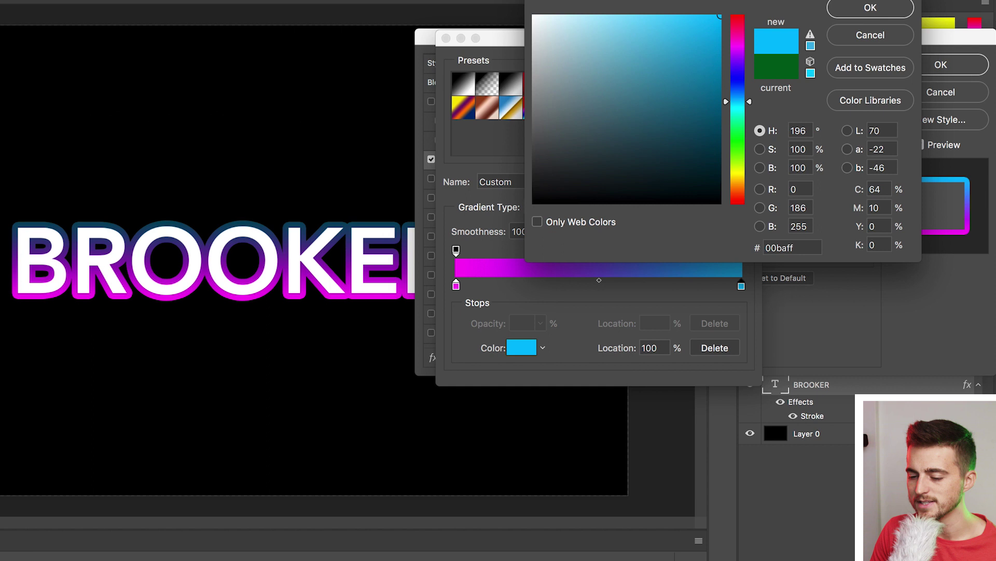
click(870, 8)
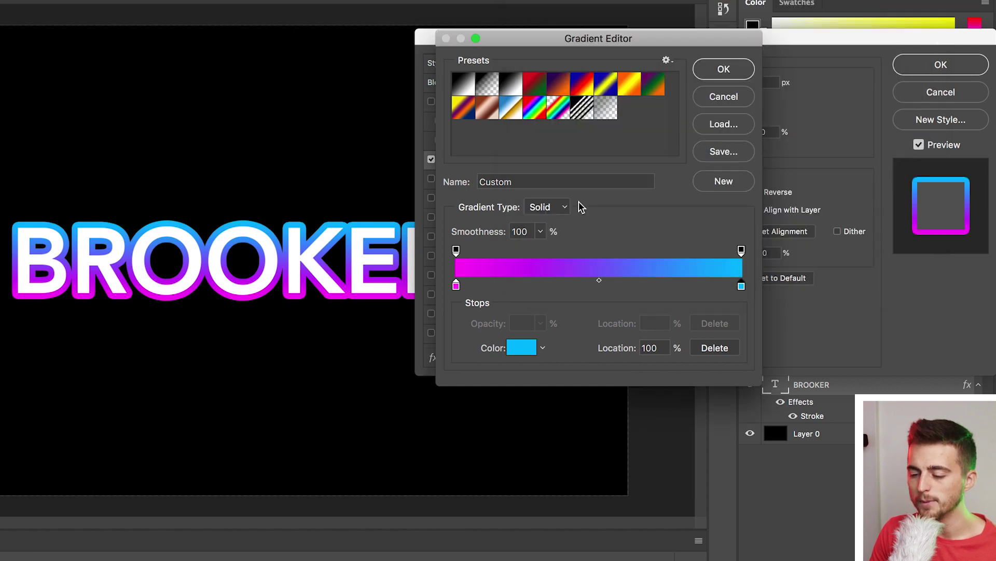
click(724, 71)
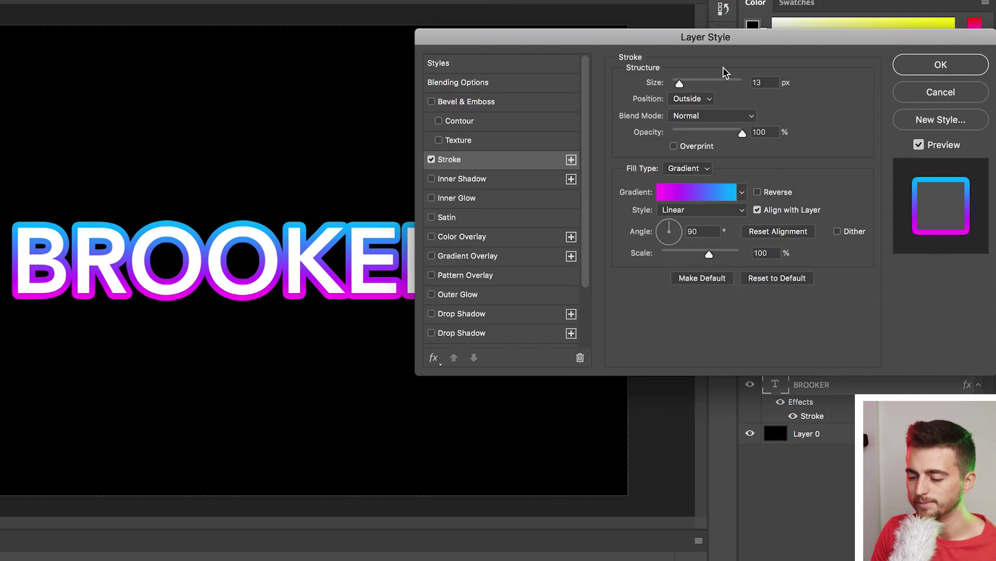
click(683, 213)
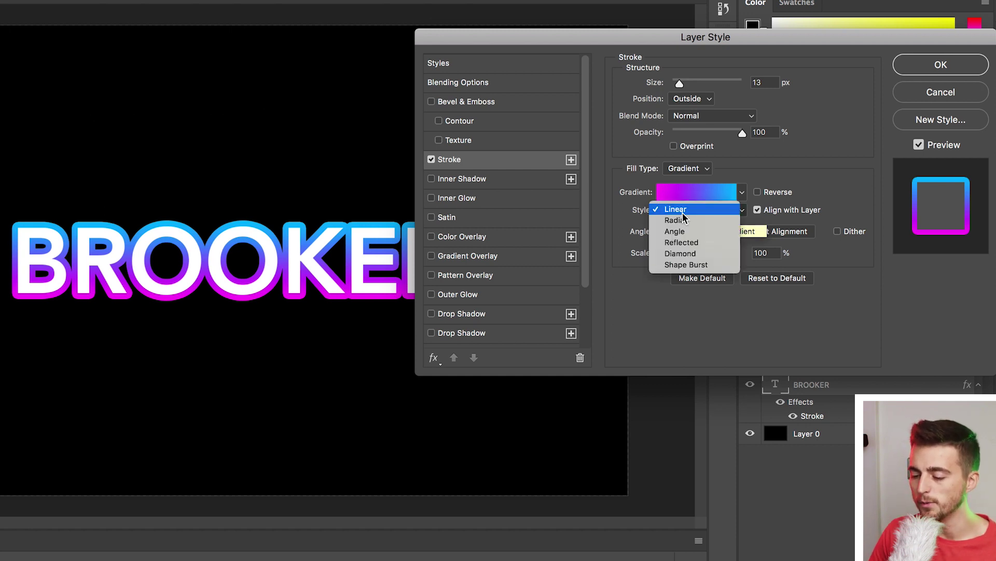
click(700, 219)
click(719, 209)
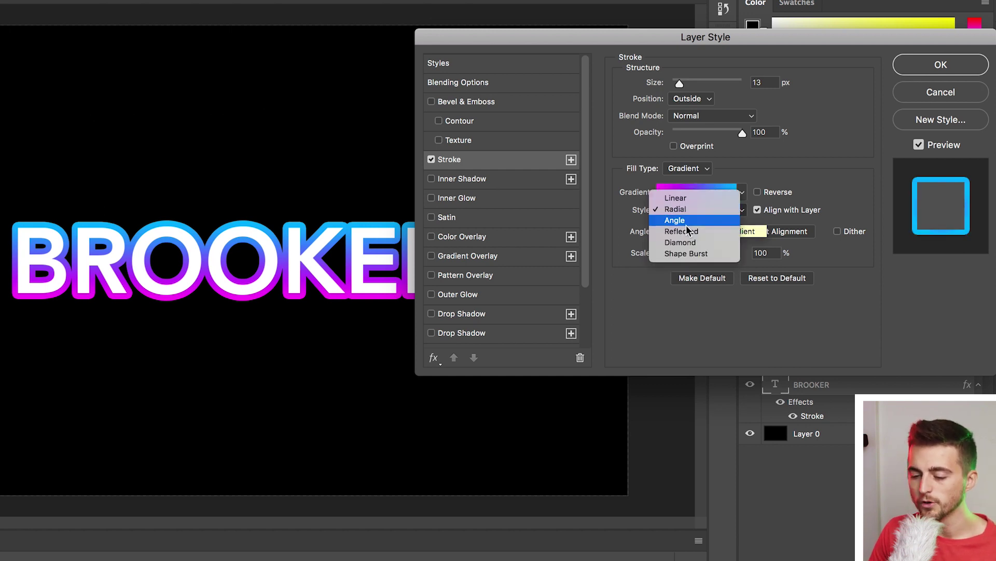
click(686, 220)
click(709, 209)
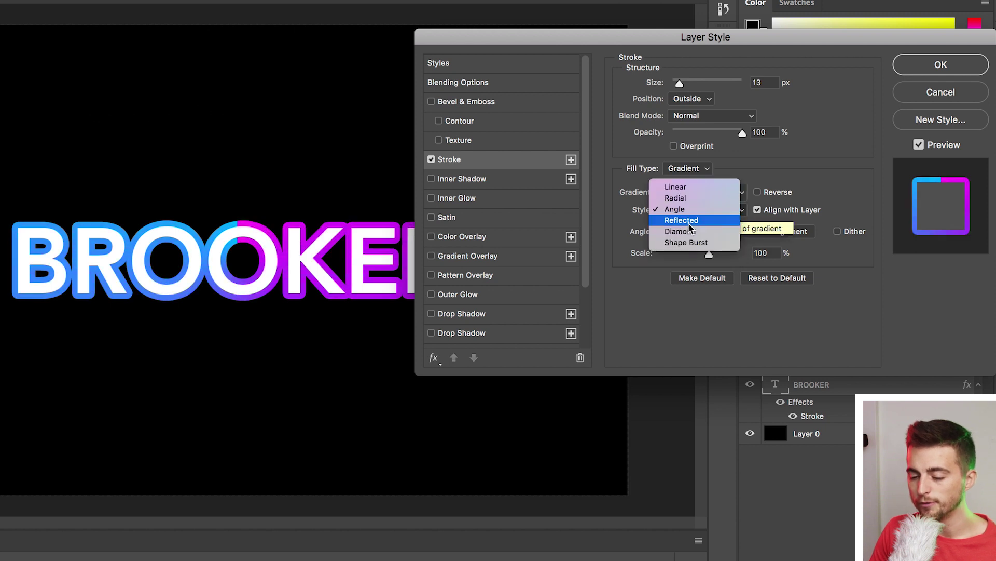
click(687, 223)
click(715, 210)
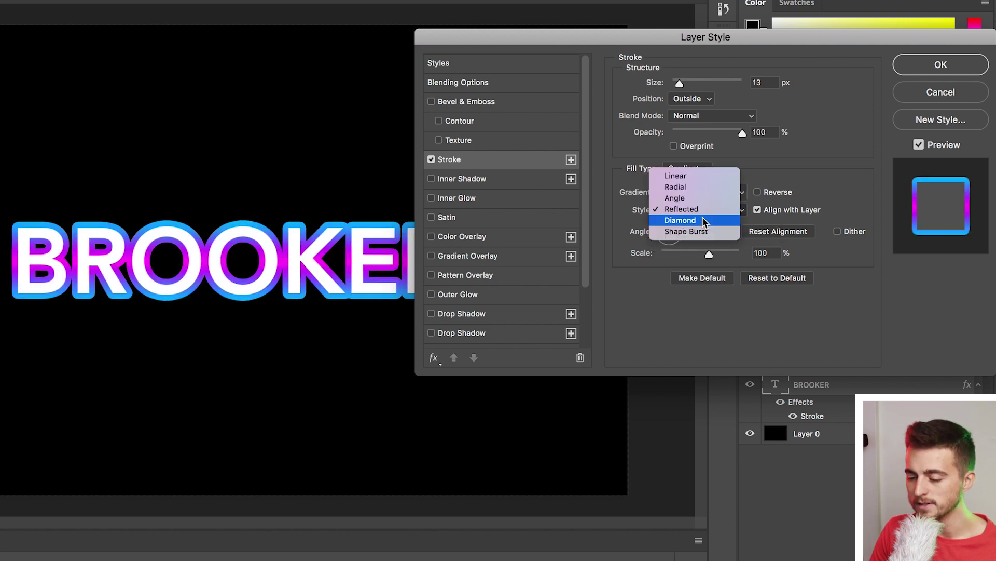
click(702, 218)
click(714, 211)
click(700, 221)
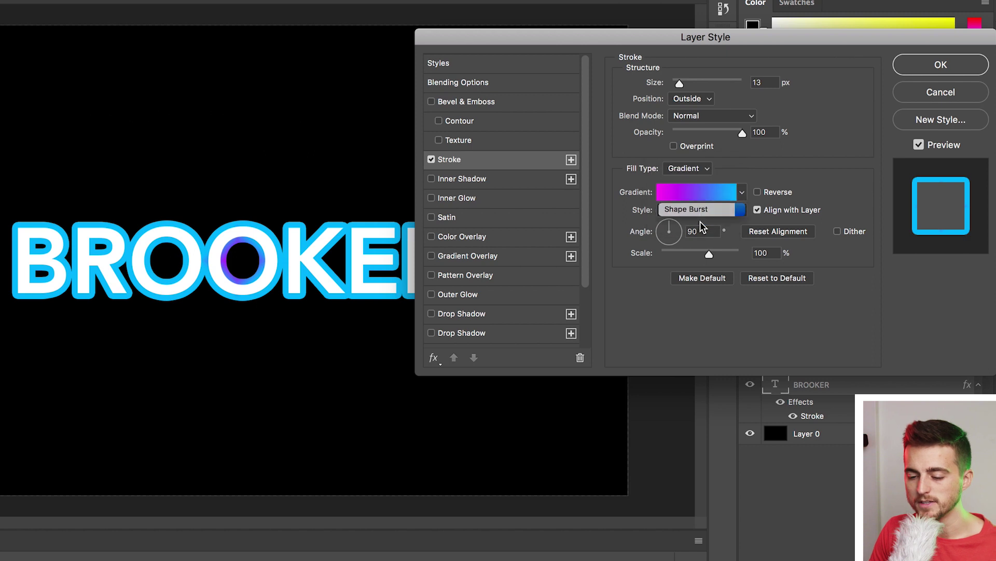
click(708, 213)
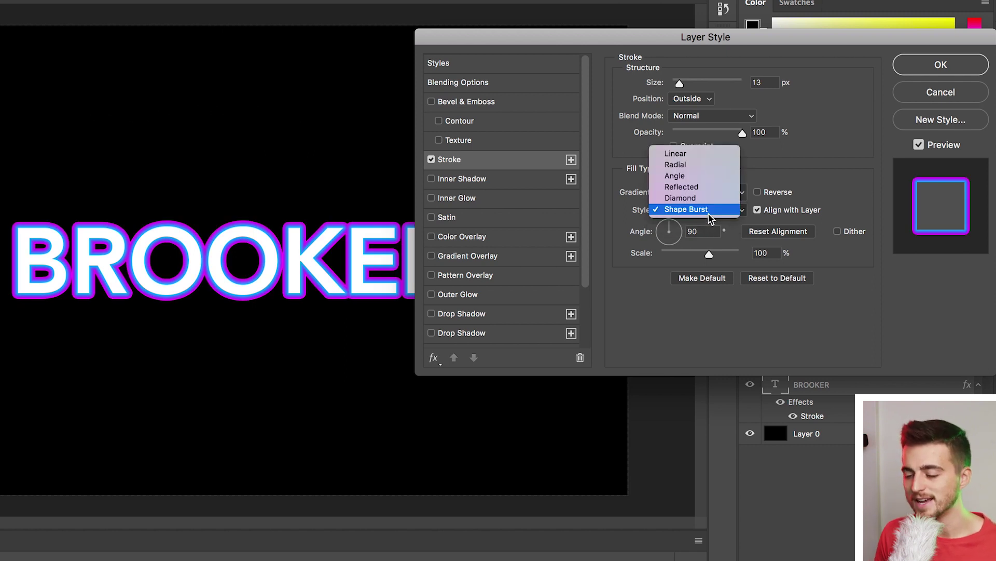
click(670, 159)
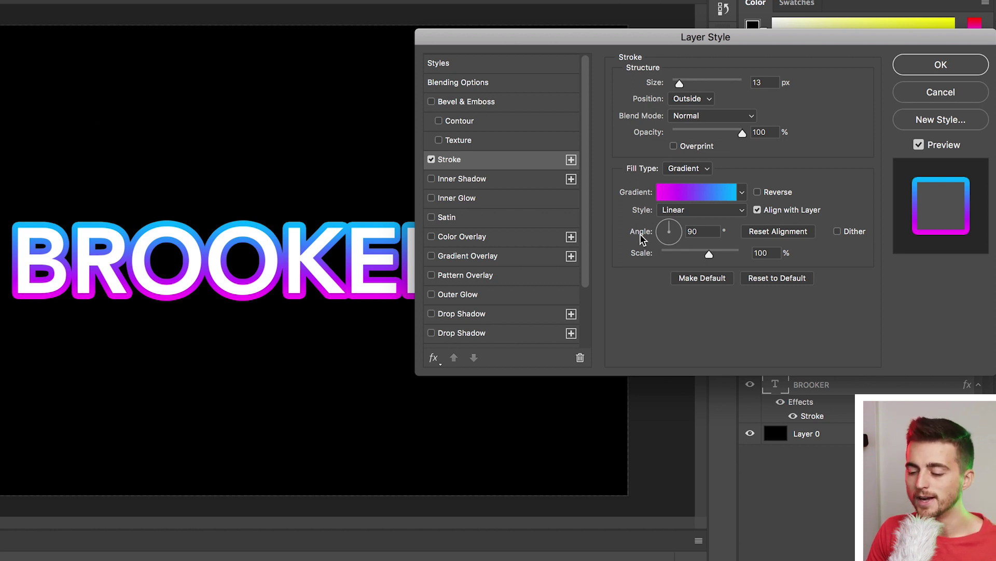
Set the stroke gradient Angle to -87° so magenta sits on top.
drag(673, 227, 684, 232)
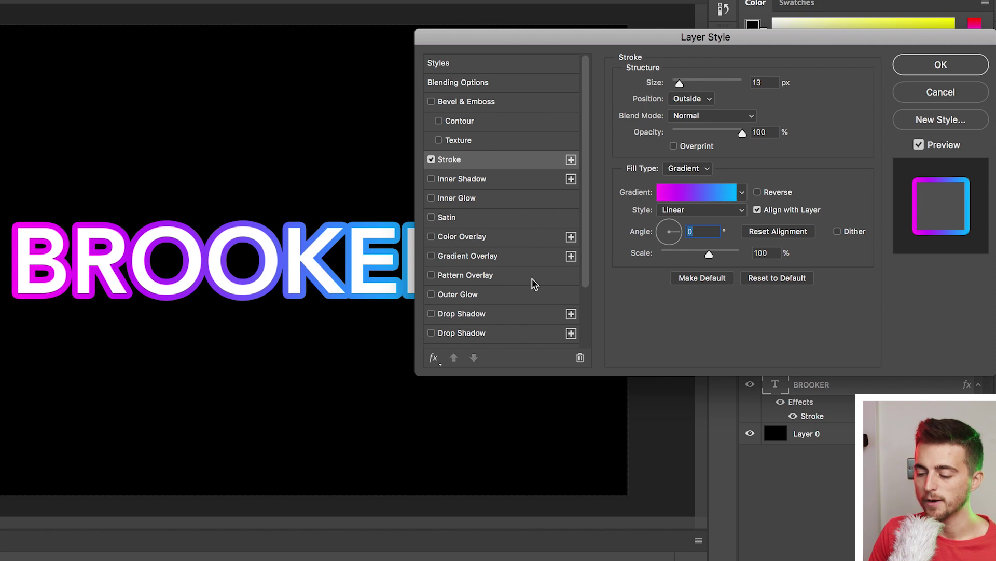
drag(678, 228, 671, 250)
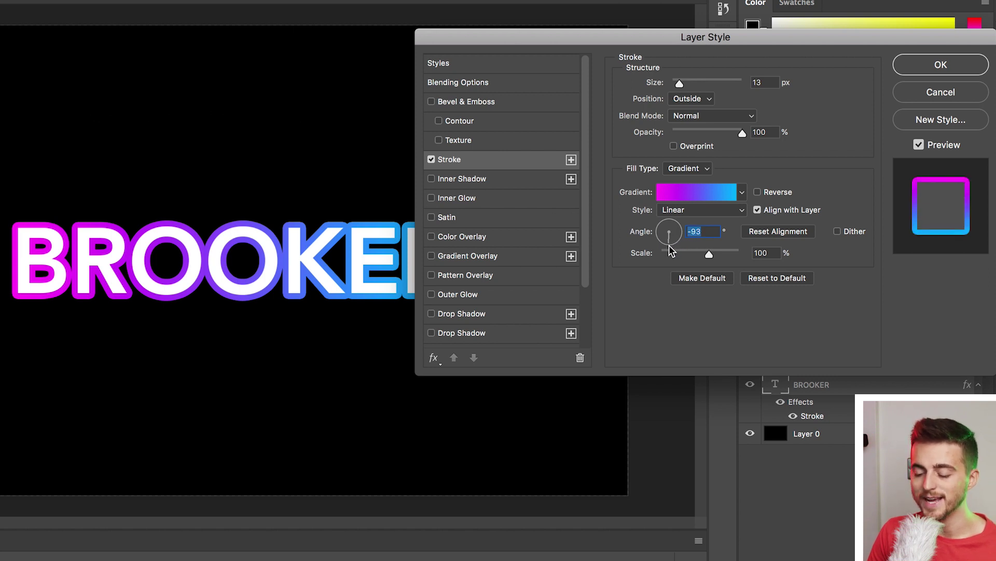
click(671, 248)
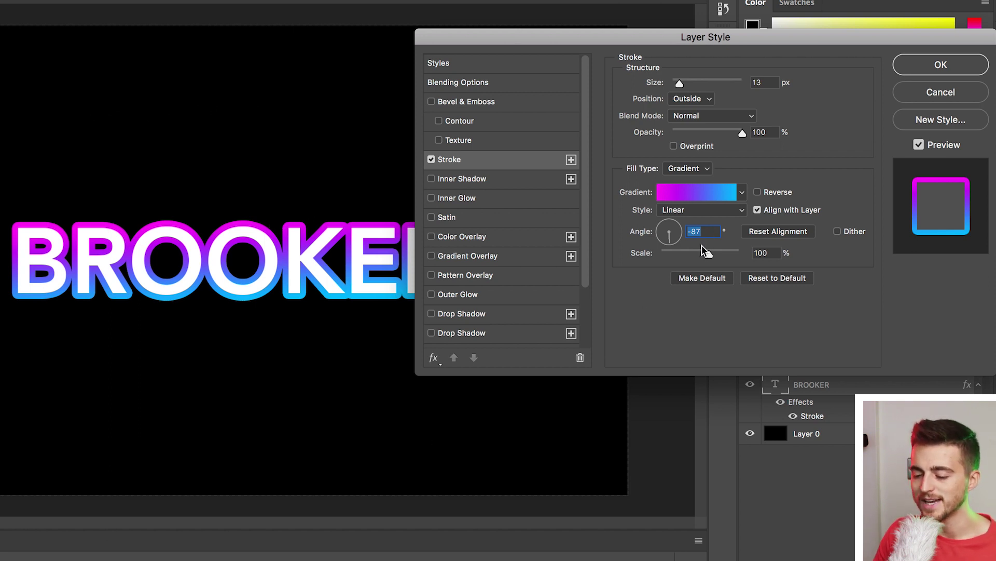
Try gradient scales from 10% to 150%, leaving the Scale at 115%.
mouse_move(709, 257)
mouse_down()
mouse_move(658, 254)
mouse_move(747, 254)
mouse_up()
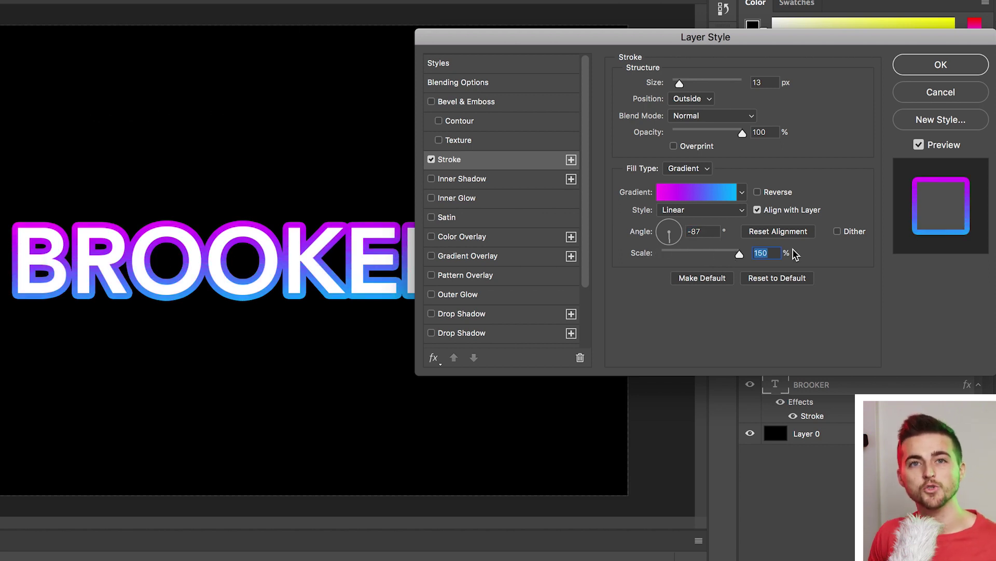
mouse_move(739, 255)
mouse_down()
mouse_move(702, 253)
mouse_move(731, 255)
mouse_up()
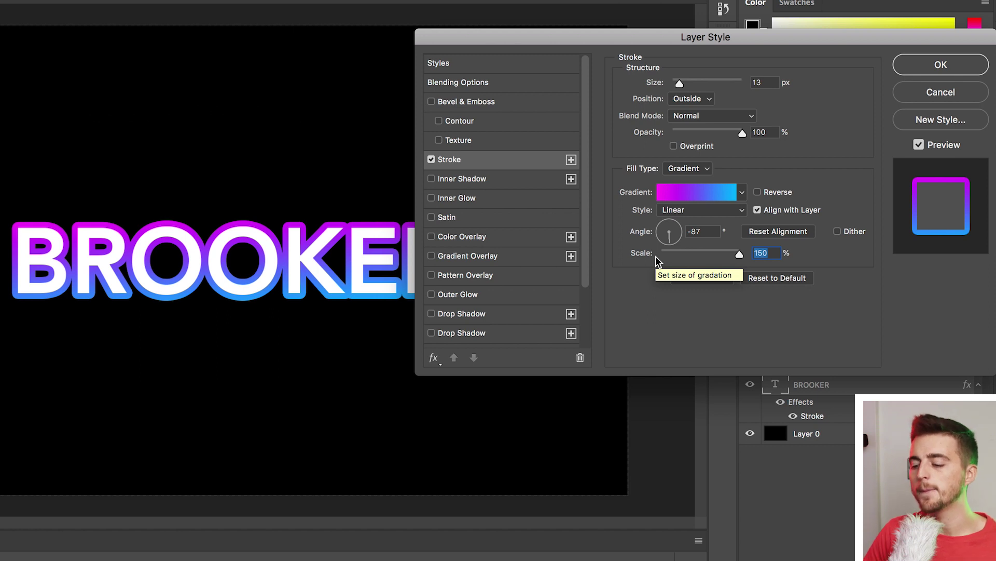
drag(668, 256, 605, 249)
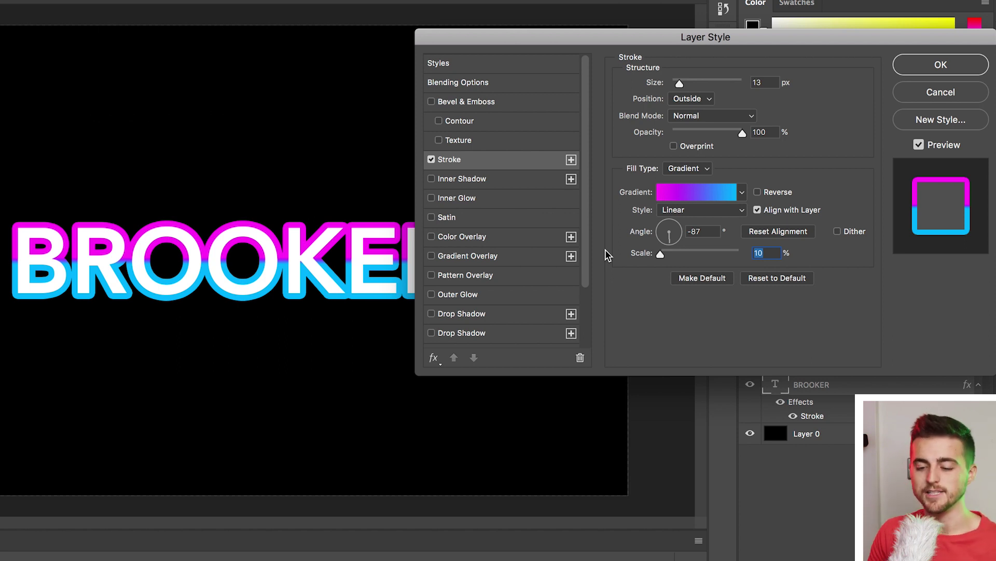
click(691, 252)
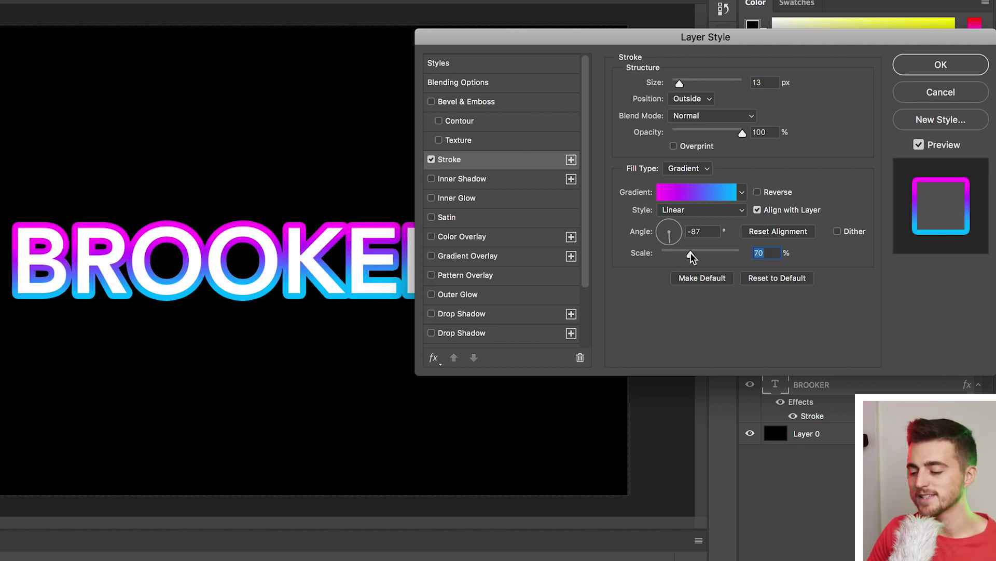
drag(690, 252, 718, 248)
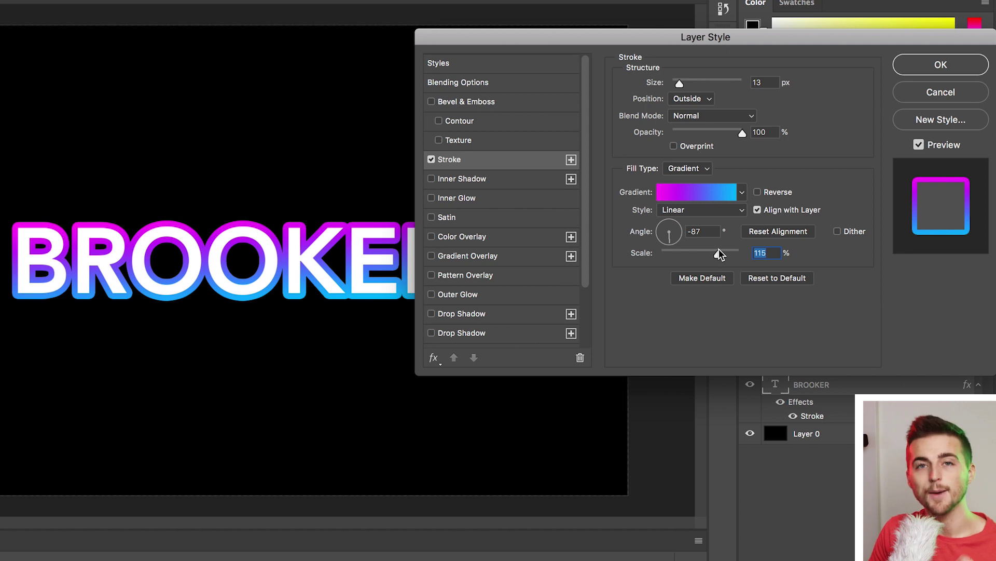